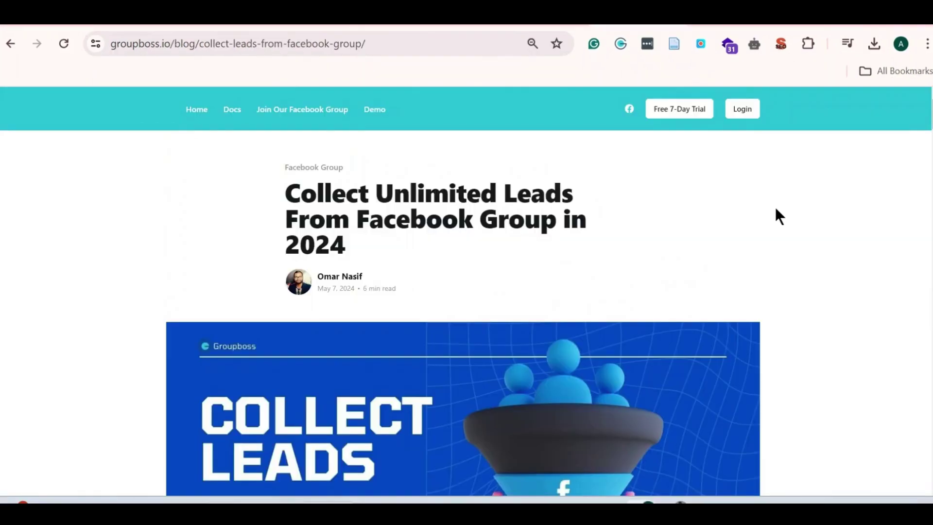
scroll(775, 213, "down", 5)
scroll(777, 217, "down", 2)
scroll(777, 217, "down", 6)
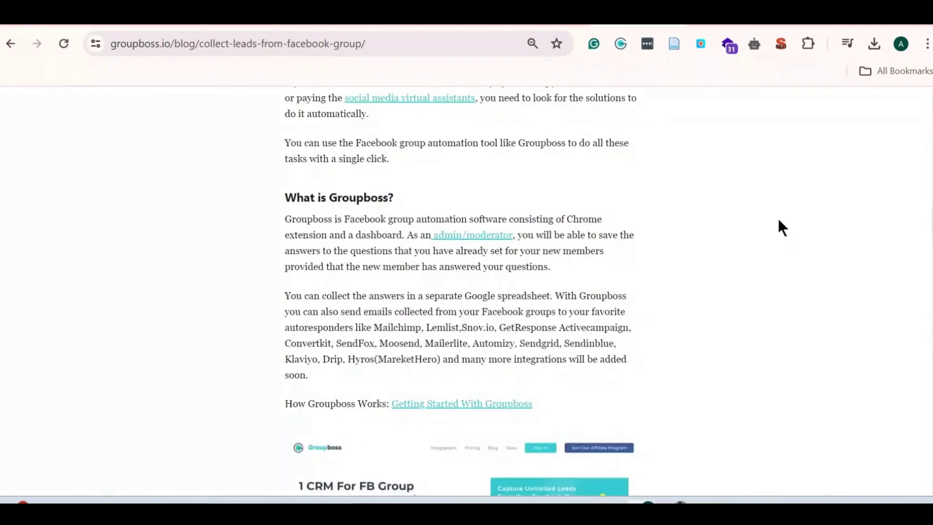
scroll(778, 219, "down", 4)
scroll(778, 220, "down", 4)
scroll(778, 220, "down", 5)
scroll(778, 220, "down", 4)
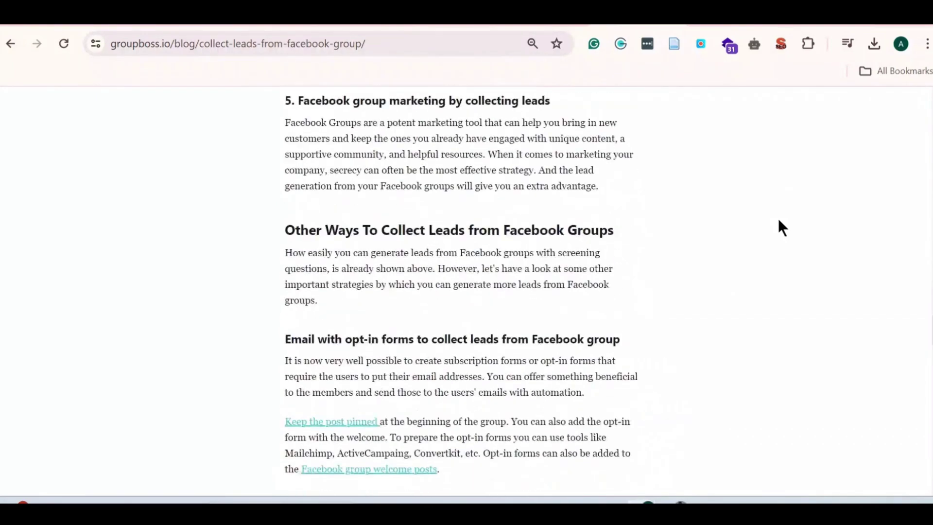
scroll(778, 219, "down", 5)
scroll(777, 218, "down", 4)
scroll(777, 218, "down", 3)
scroll(778, 218, "down", 5)
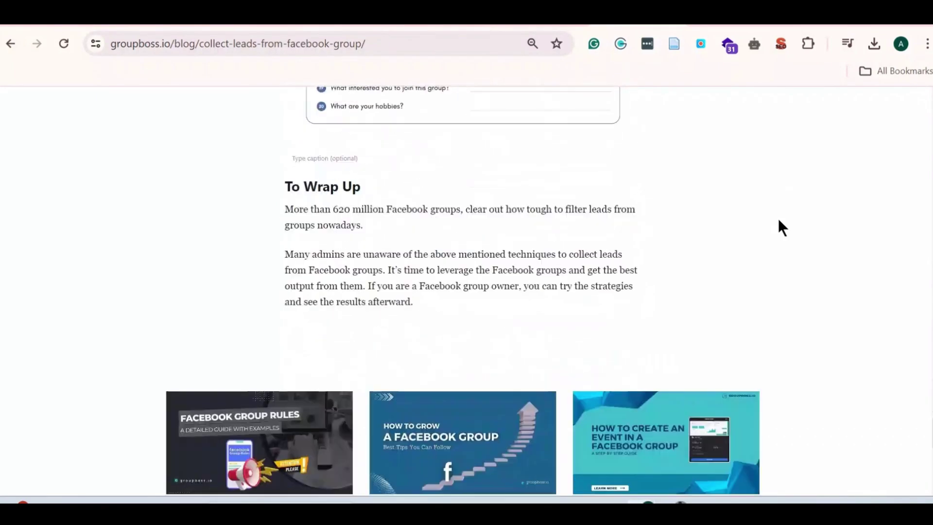
scroll(778, 219, "down", 2)
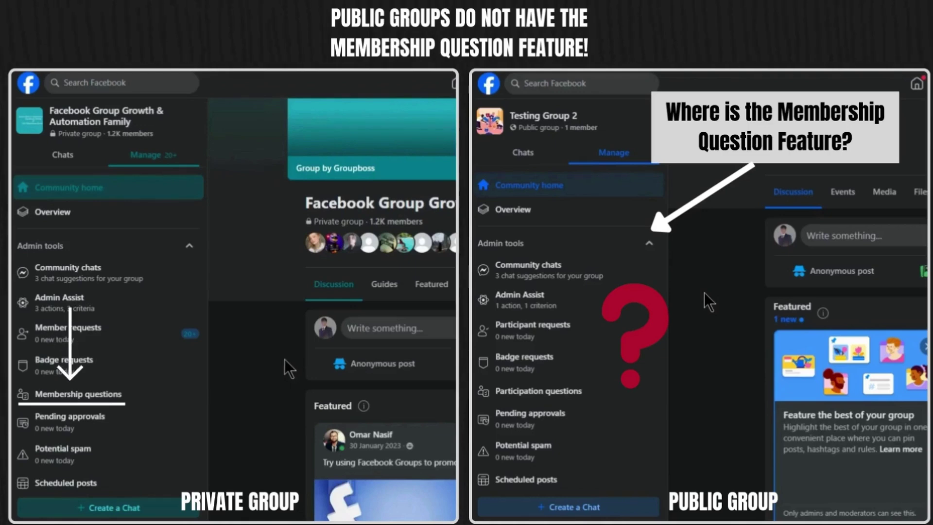
scroll(284, 360, "up", 3)
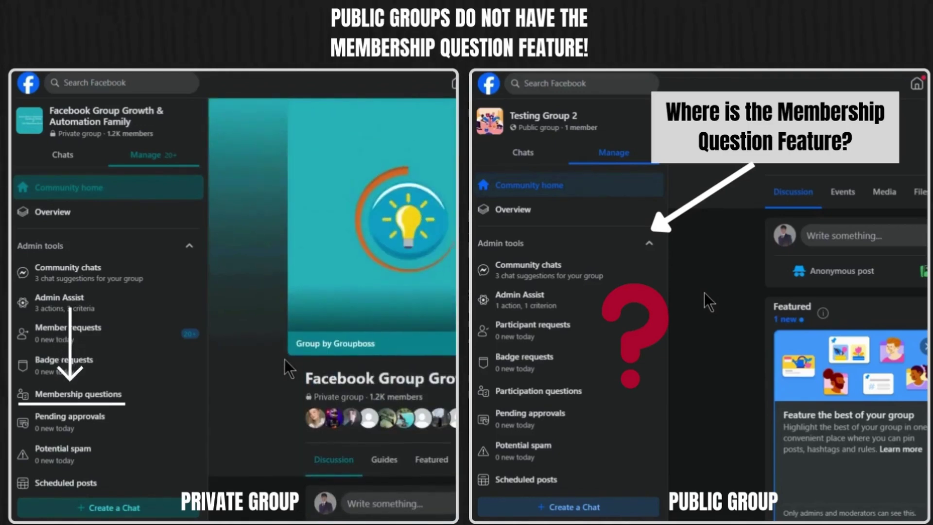
scroll(611, 383, "down", 1)
scroll(611, 383, "down", 1)
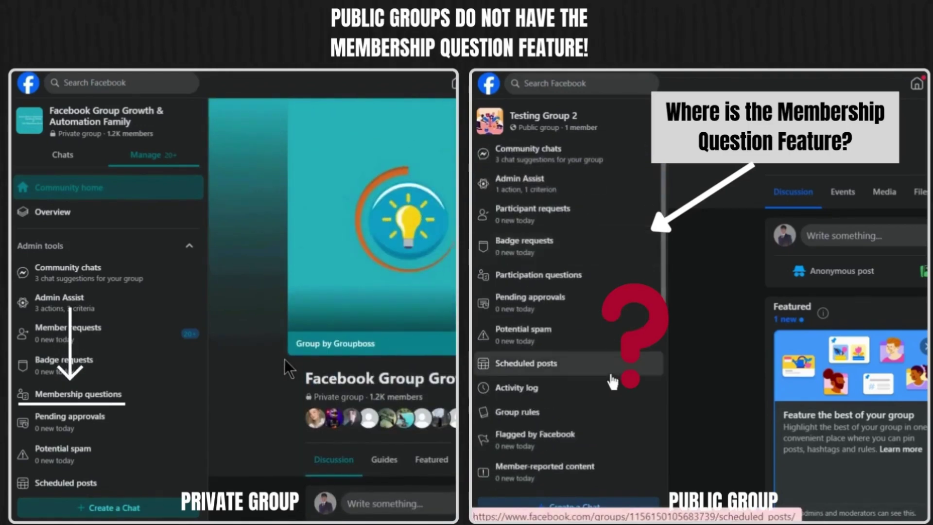
scroll(611, 382, "down", 1)
scroll(611, 382, "down", 2)
scroll(611, 382, "down", 1)
scroll(613, 381, "down", 3)
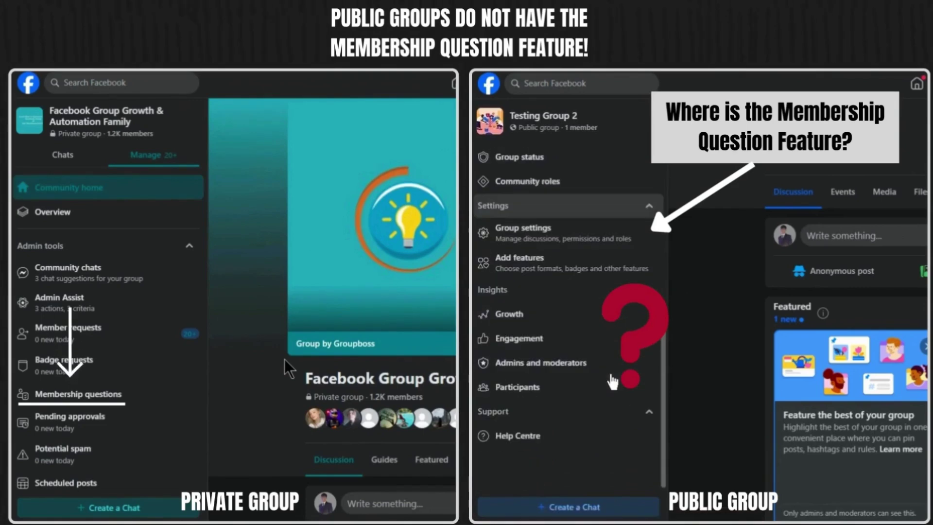
scroll(579, 314, "up", 5)
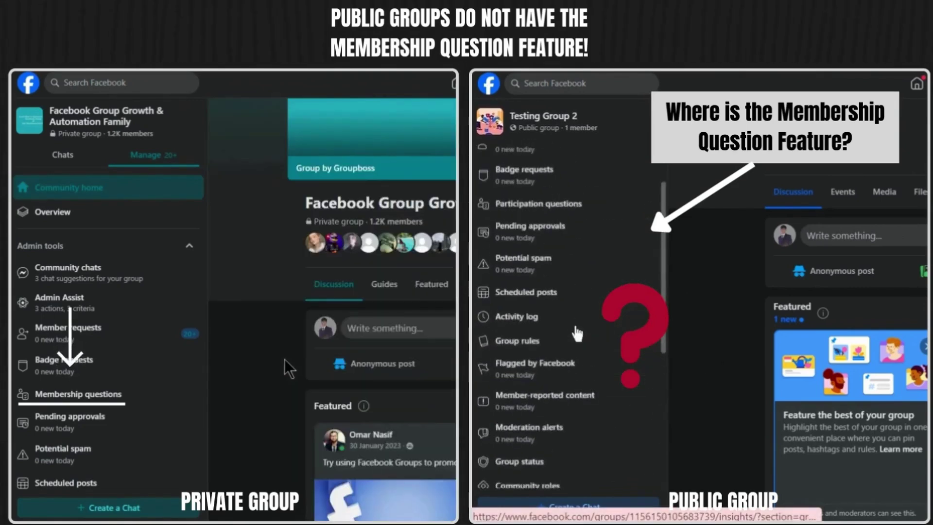
scroll(579, 321, "up", 5)
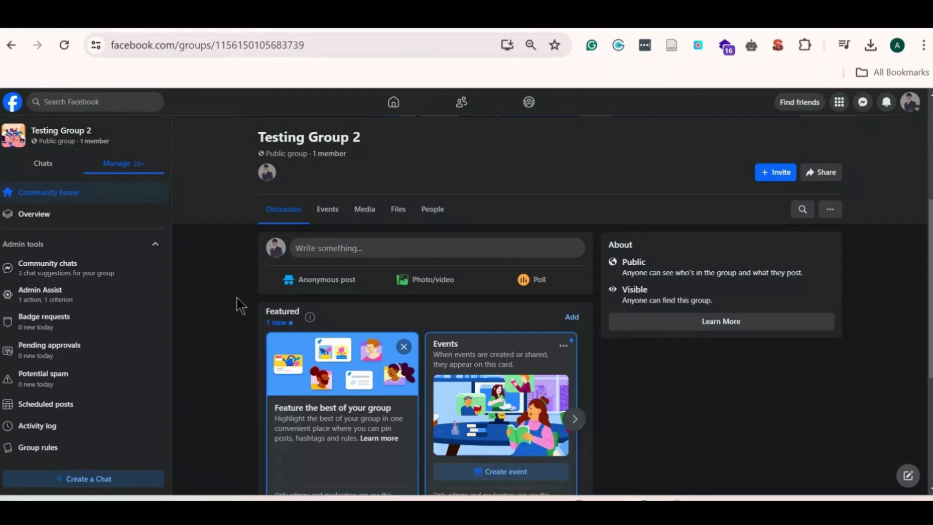
scroll(97, 346, "down", 3)
scroll(101, 347, "down", 2)
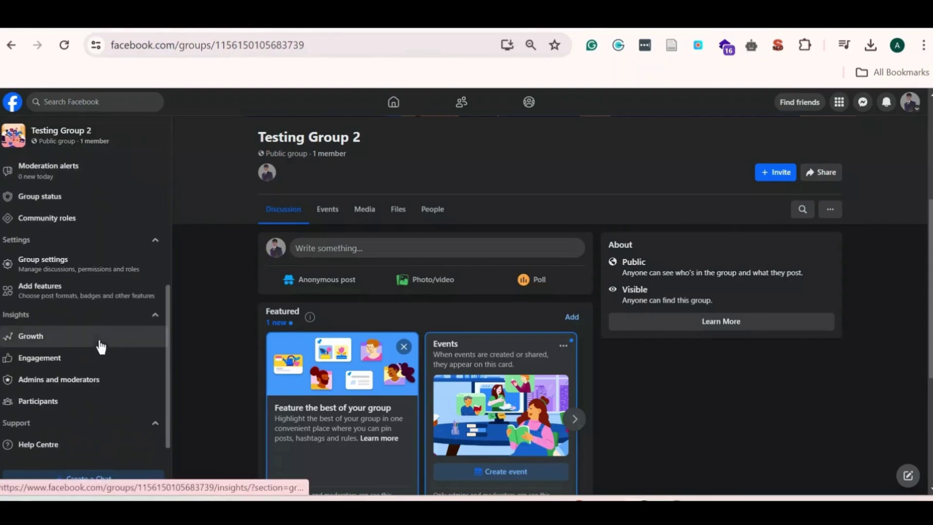
Step: Go to the Group settings page of Testing Group 2 from the left sidebar
left_click(81, 271)
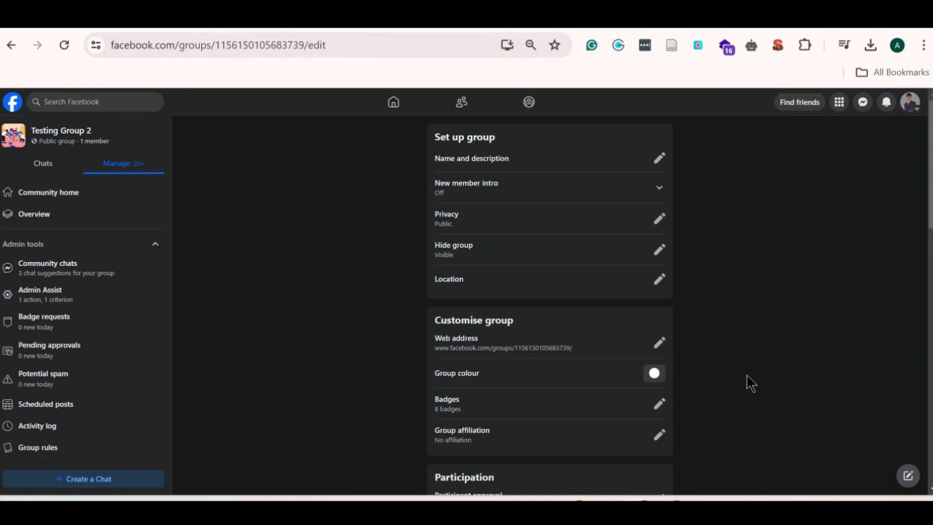
scroll(750, 383, "down", 5)
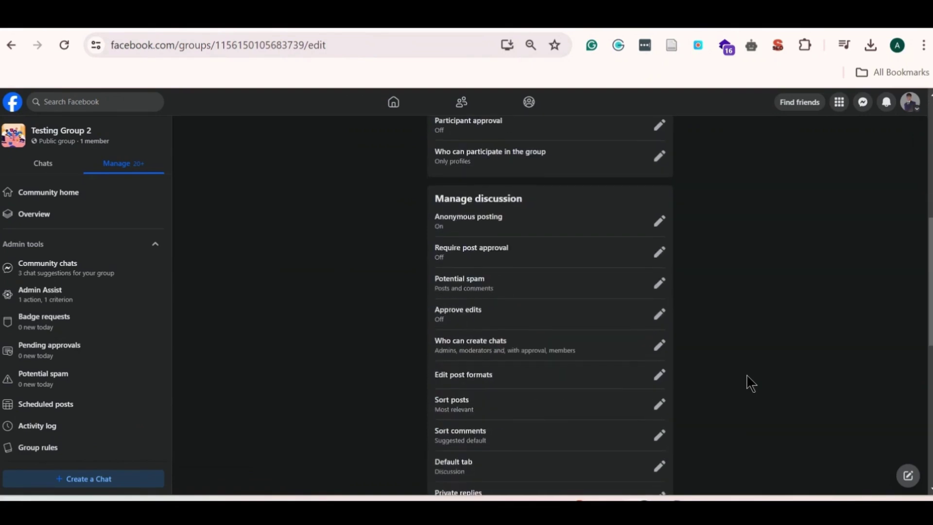
scroll(750, 383, "up", 1)
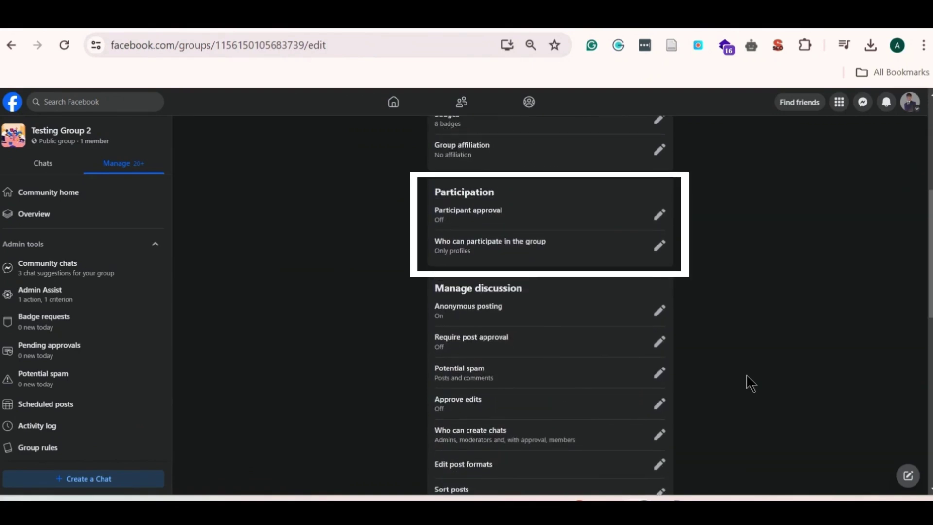
Step: Set Participant approval to On under Participation and save the change
left_click(655, 214)
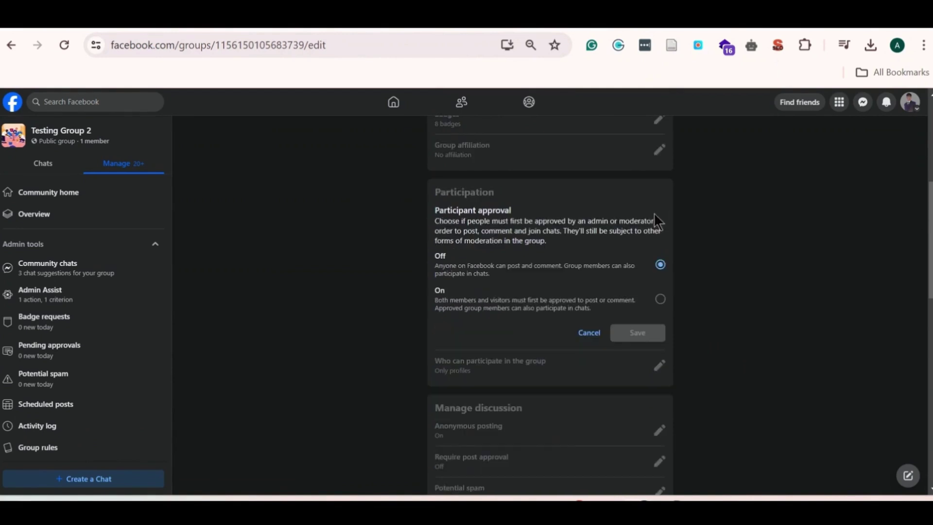
left_click(659, 303)
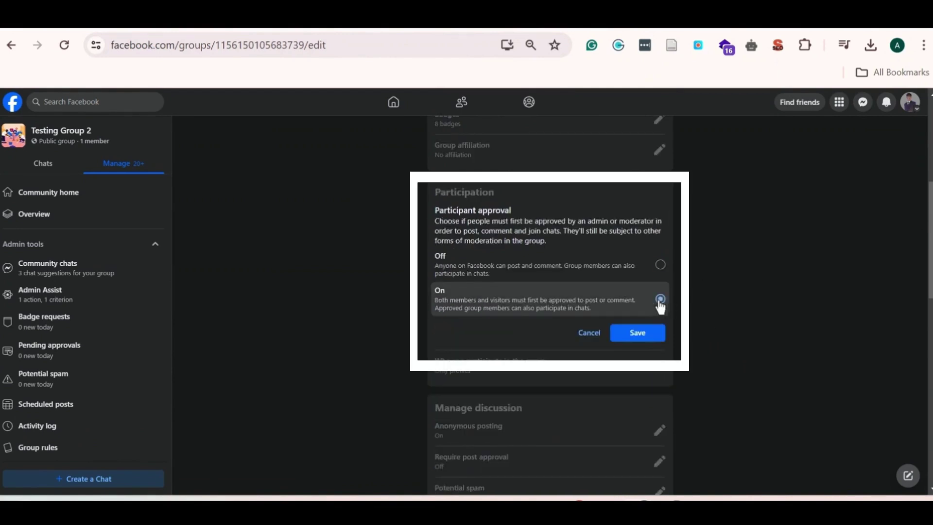
left_click(633, 335)
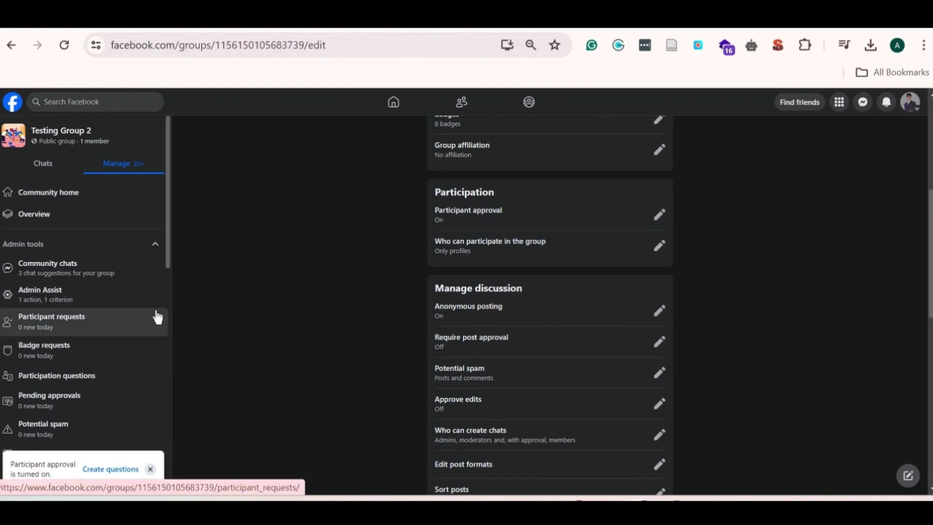
scroll(93, 318, "down", 1)
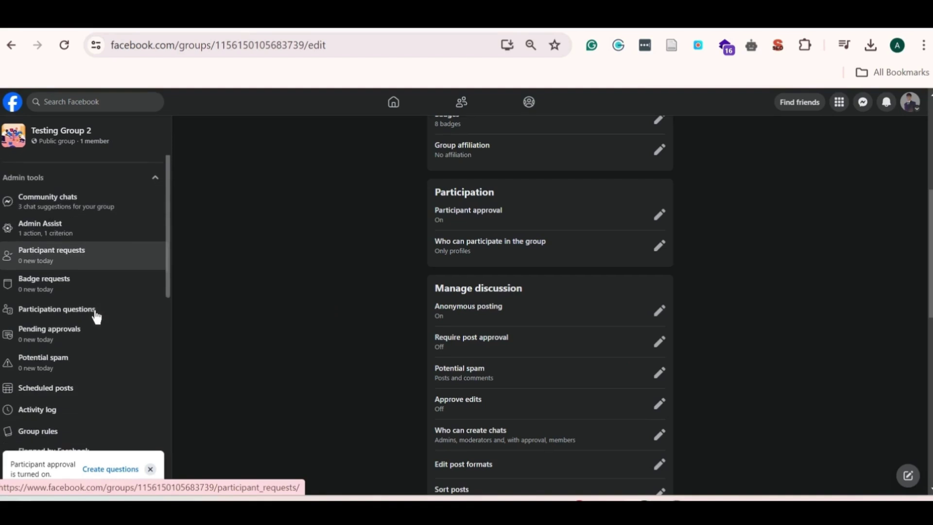
Step: Go to the Participation questions admin tool for Testing Group 2
left_click(63, 319)
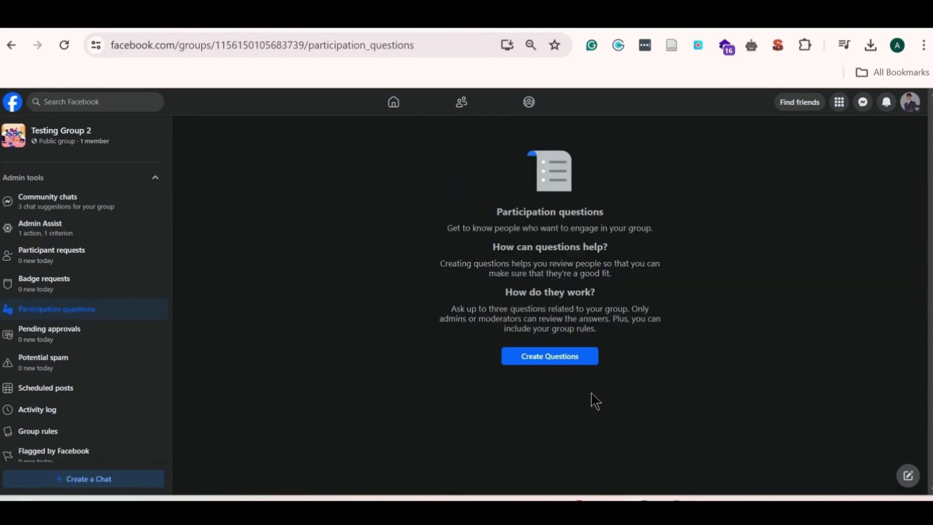
Step: Save 'Do you have any other groups?' as a Checkboxes question with Yes and No options
left_click(574, 358)
type("Do y")
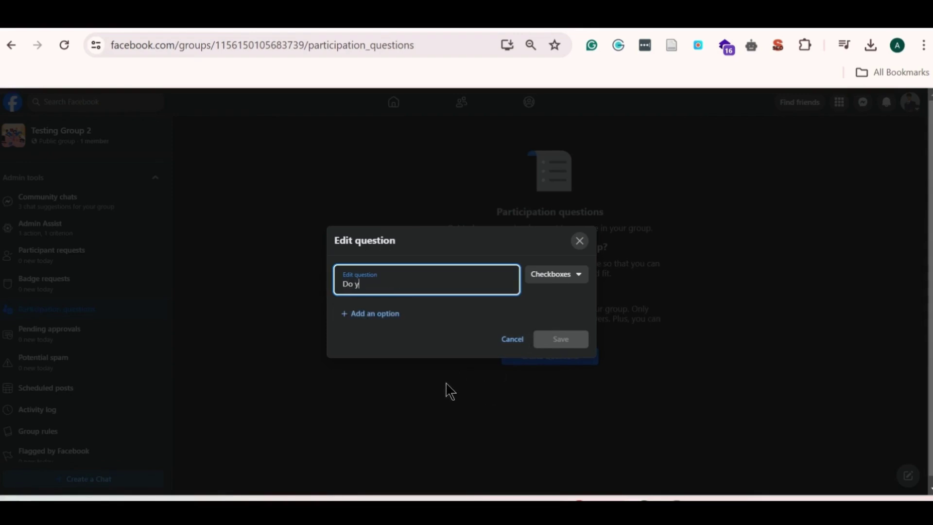
type("ou have any other grou")
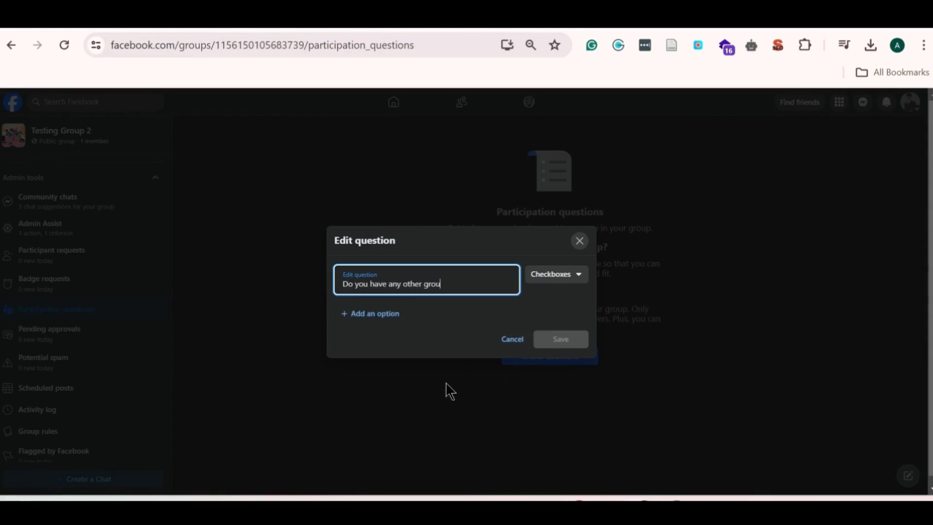
type("ps")
left_click(575, 277)
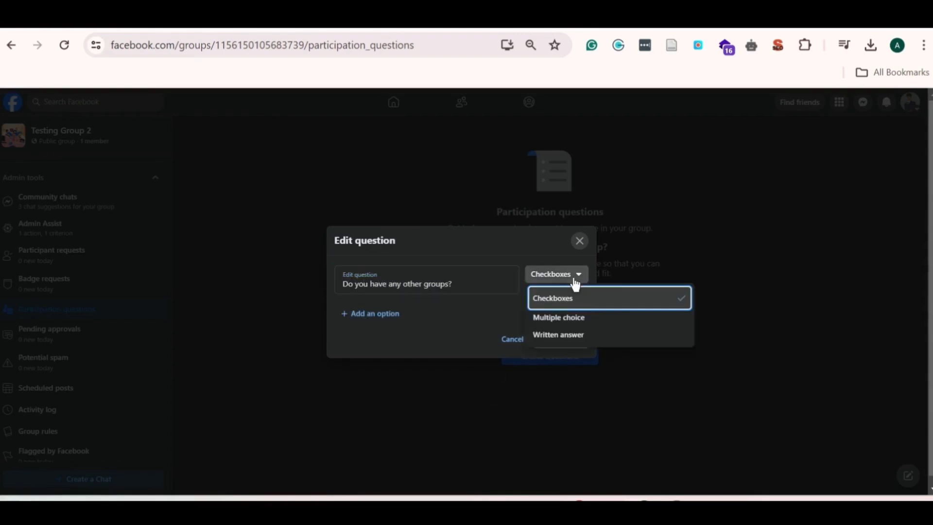
left_click(387, 316)
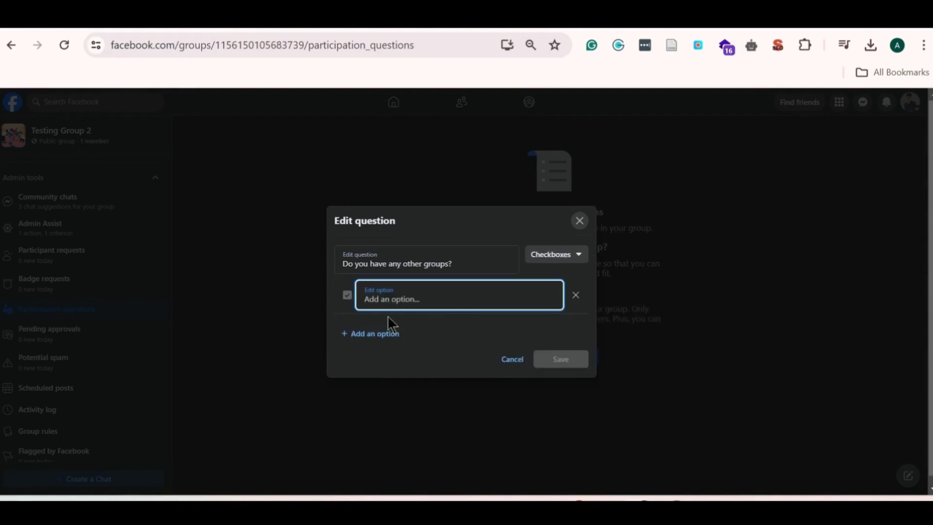
type("Yes")
left_click(381, 334)
type("No")
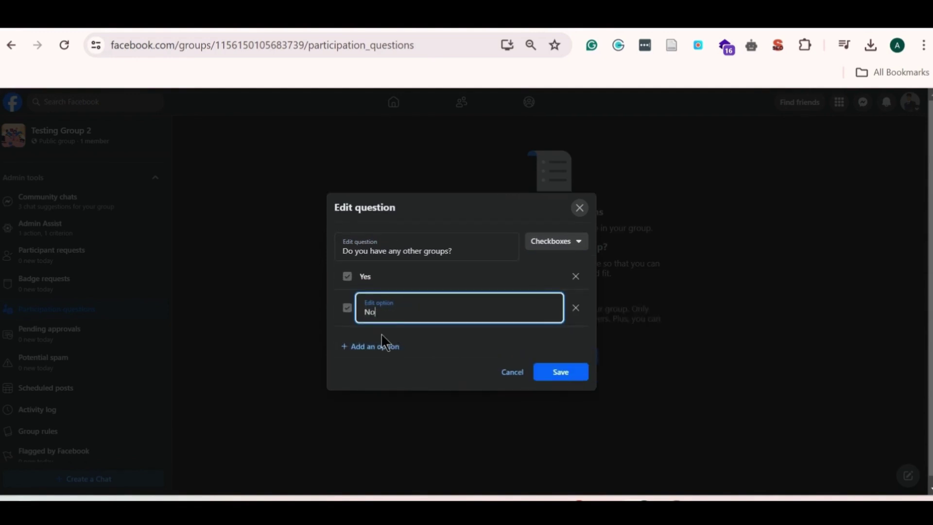
left_click(567, 373)
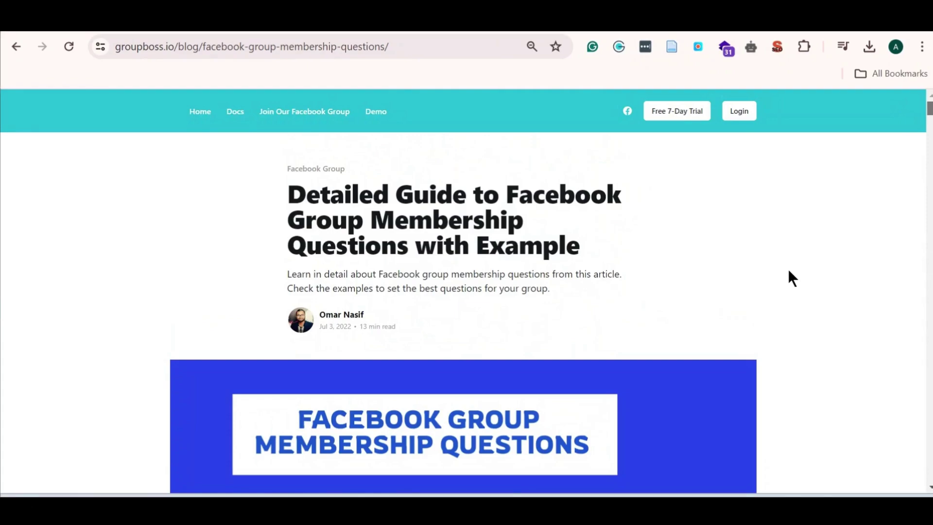
scroll(788, 269, "down", 5)
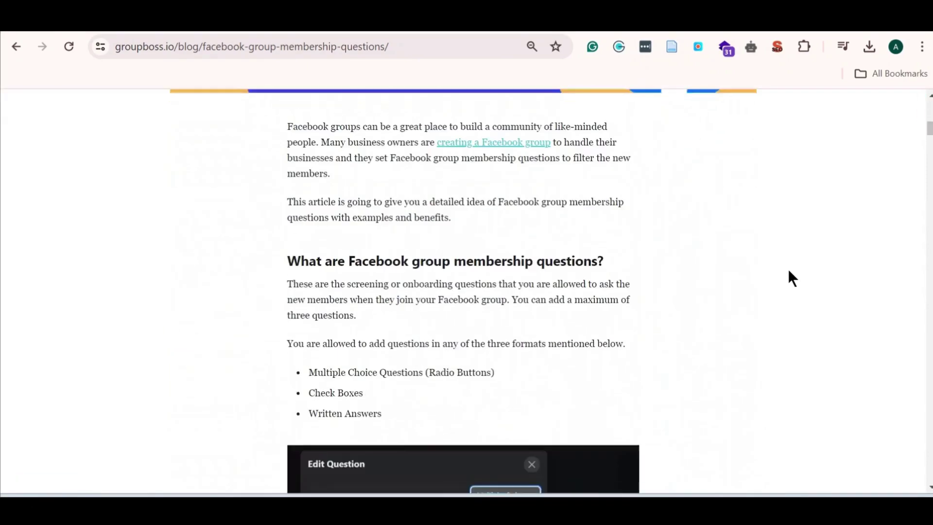
scroll(788, 268, "down", 5)
scroll(788, 268, "down", 5)
scroll(788, 268, "down", 5)
scroll(788, 268, "down", 5)
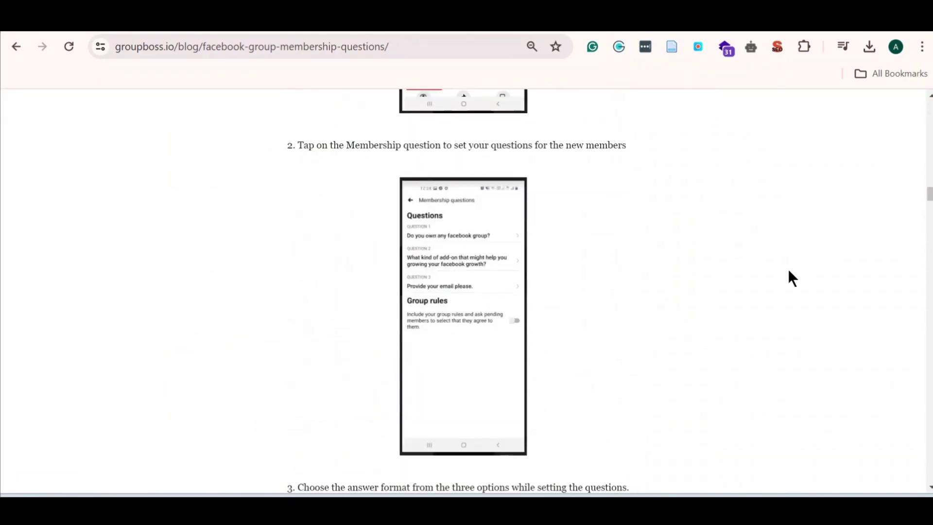
scroll(788, 272, "down", 5)
scroll(789, 272, "down", 5)
scroll(788, 272, "down", 5)
scroll(789, 272, "down", 5)
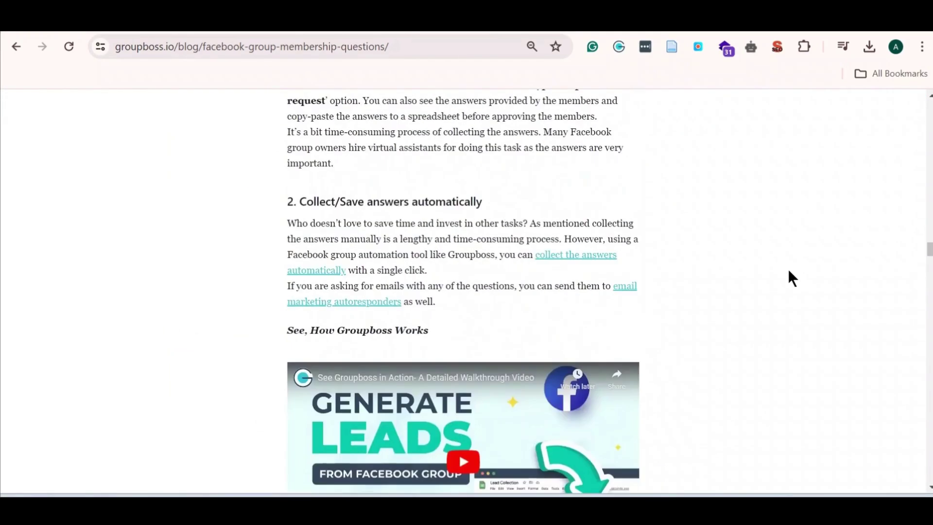
scroll(789, 270, "down", 5)
scroll(789, 271, "down", 2)
scroll(790, 270, "down", 5)
scroll(789, 271, "down", 3)
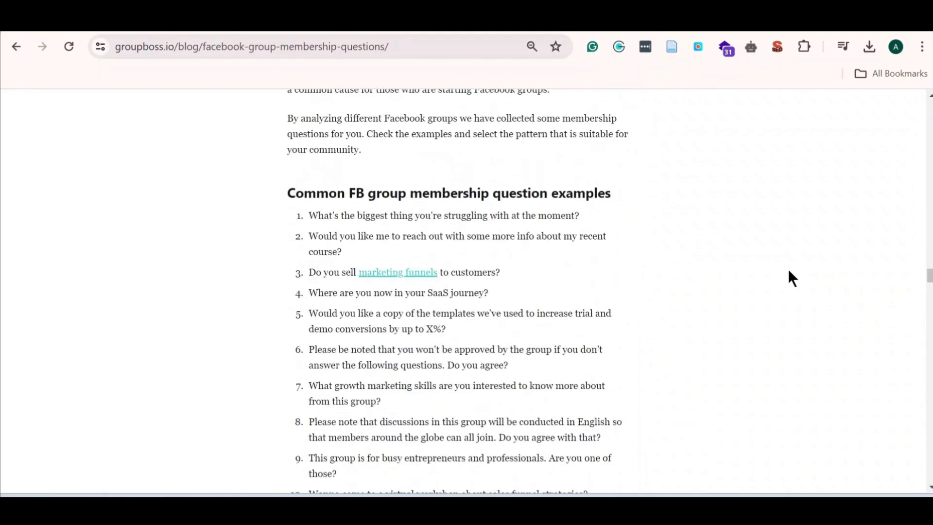
scroll(788, 278, "down", 4)
scroll(787, 278, "down", 3)
scroll(788, 278, "down", 4)
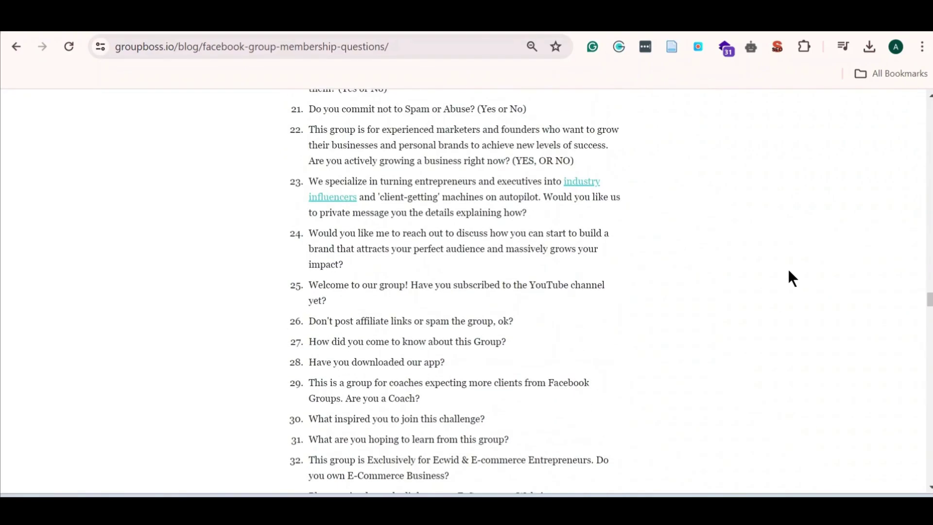
scroll(790, 278, "down", 3)
scroll(790, 278, "down", 4)
scroll(789, 278, "down", 5)
scroll(790, 278, "down", 4)
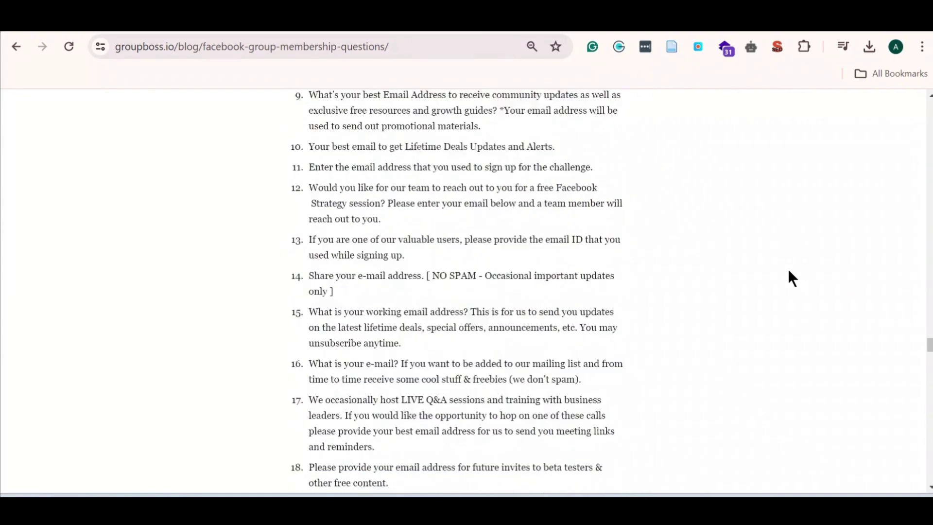
scroll(789, 271, "down", 4)
scroll(789, 271, "down", 1)
scroll(790, 271, "down", 2)
scroll(789, 272, "down", 4)
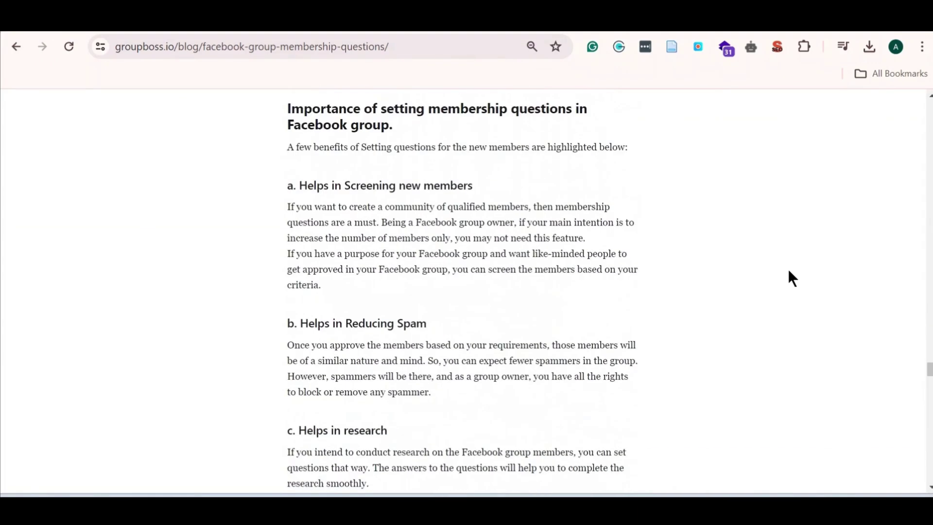
scroll(790, 278, "down", 3)
scroll(790, 278, "down", 3)
scroll(789, 277, "down", 2)
scroll(789, 278, "down", 2)
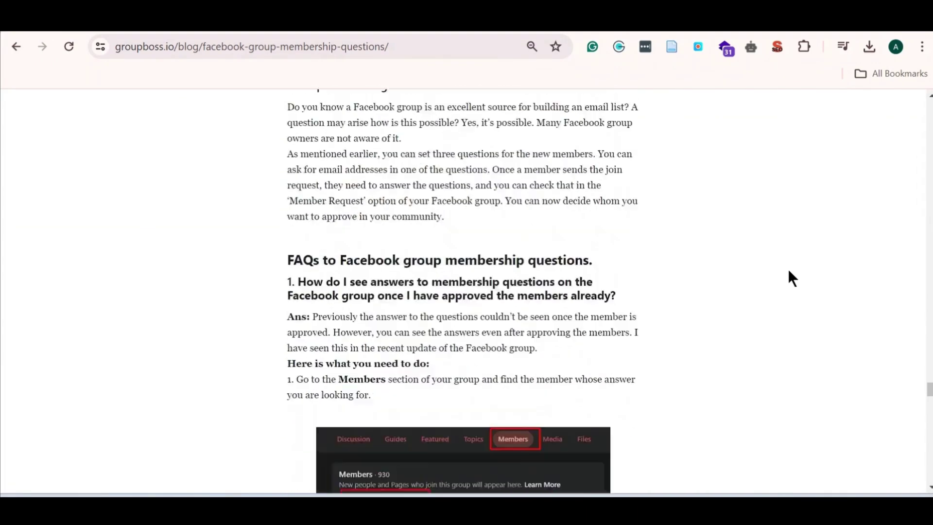
scroll(789, 278, "down", 2)
scroll(790, 278, "down", 4)
scroll(790, 277, "down", 4)
scroll(789, 277, "down", 4)
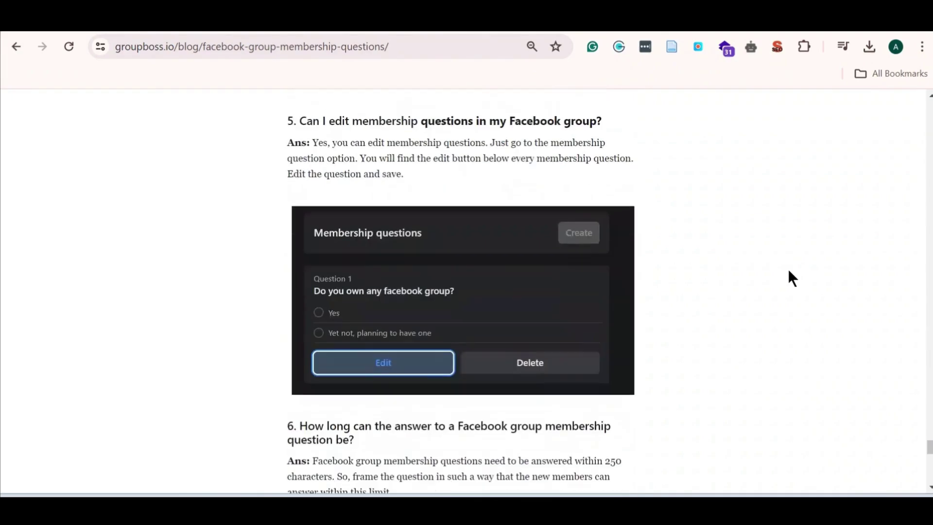
scroll(789, 271, "down", 4)
scroll(788, 271, "down", 1)
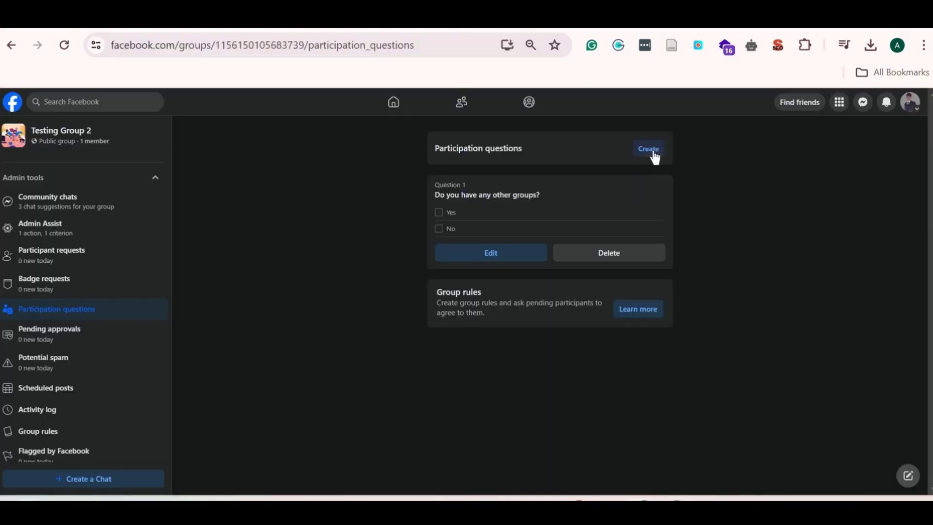
Step: Create a question 'What is your email address?' and show its answer-format choices
left_click(650, 151)
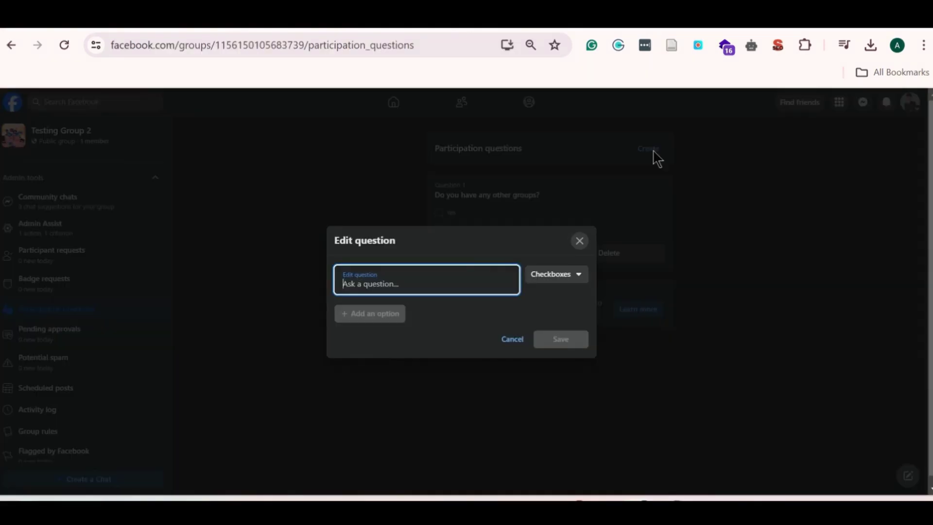
type("What is ")
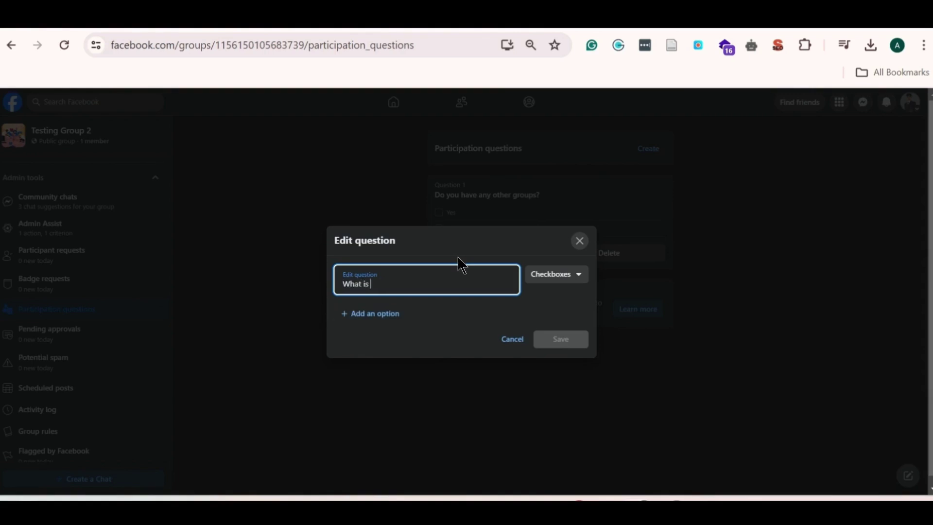
type("your em")
key("BackSpace")
type("mail address?")
left_click(565, 284)
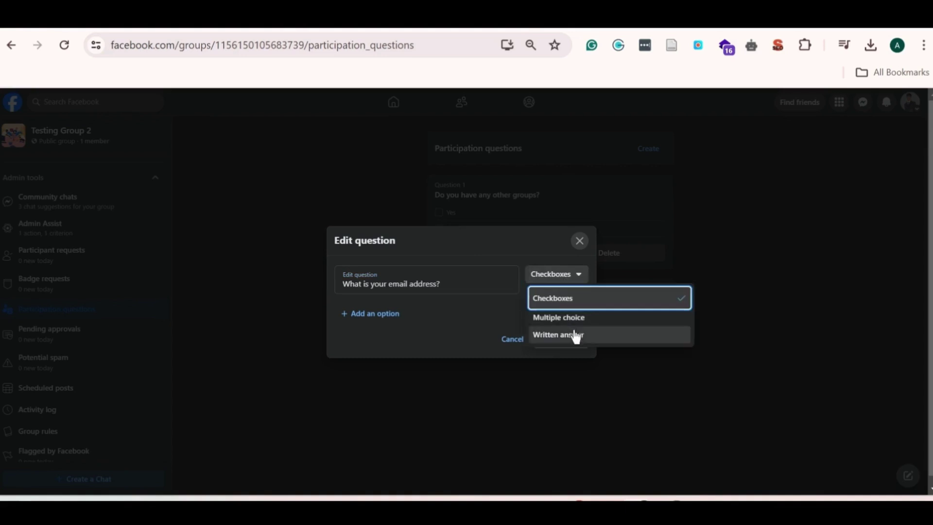